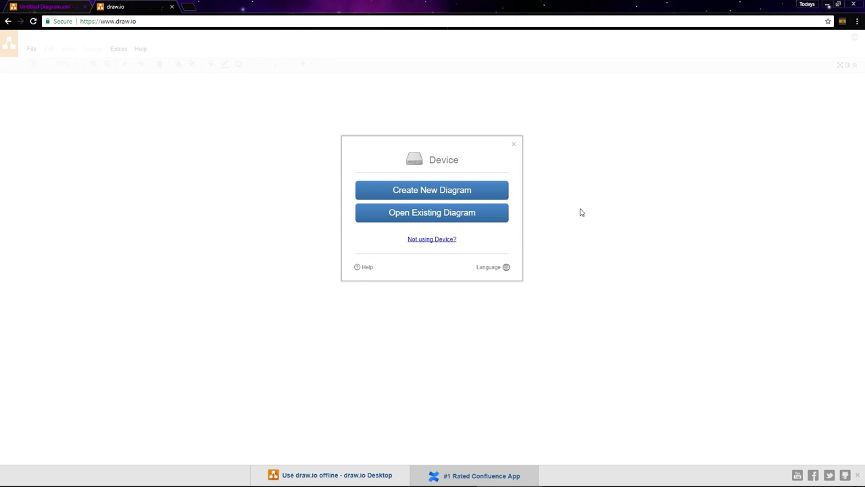
# Choose Create New Diagram on the Device start screen.
pyautogui.click(482, 195)
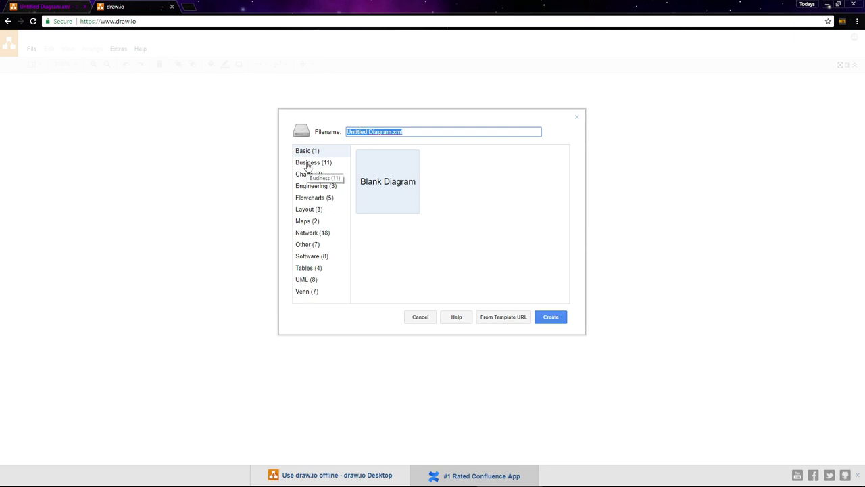
# Create a new diagram from the Blank Diagram template.
pyautogui.click(379, 183)
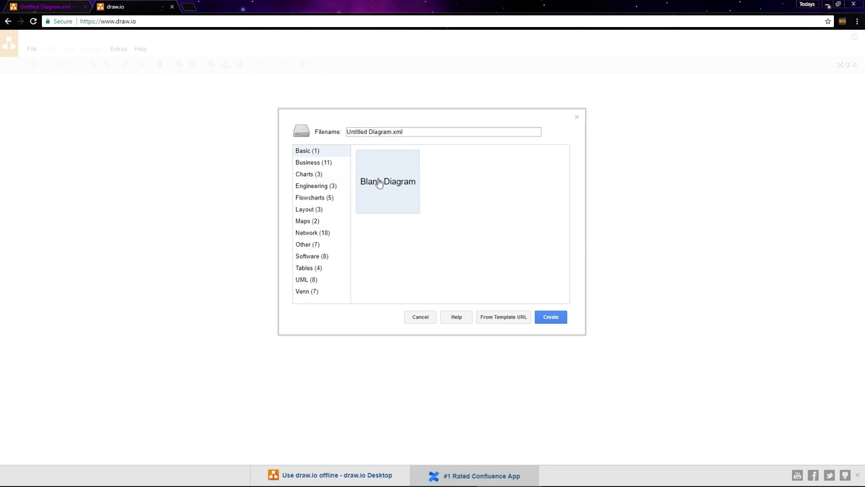
pyautogui.click(550, 317)
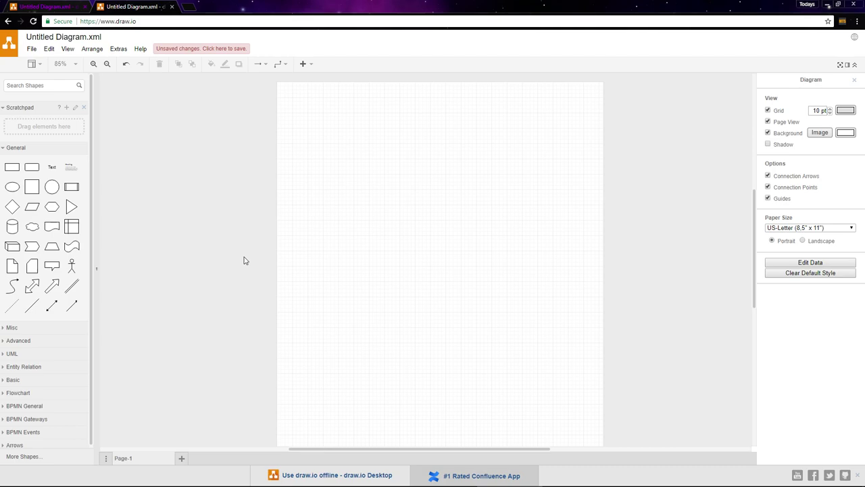
# Pan the canvas to show the page's top edge and zoom to 100%.
pyautogui.scroll(3, 253, 272)
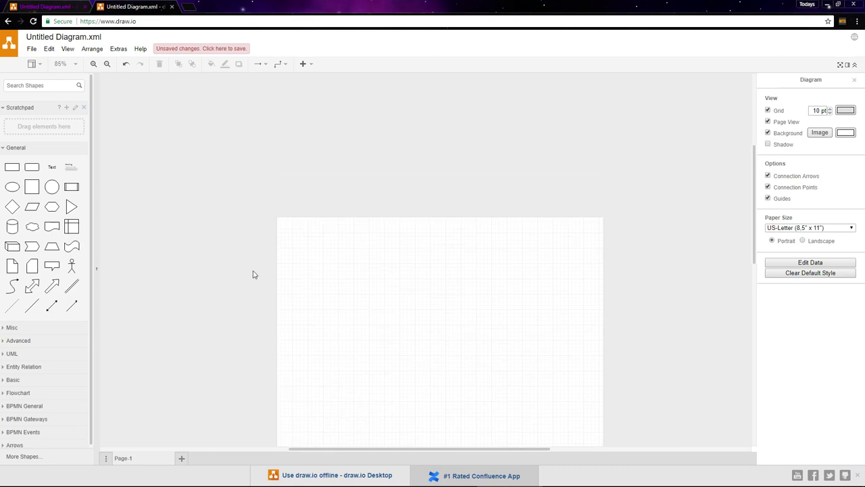
pyautogui.scroll(-5, 253, 274)
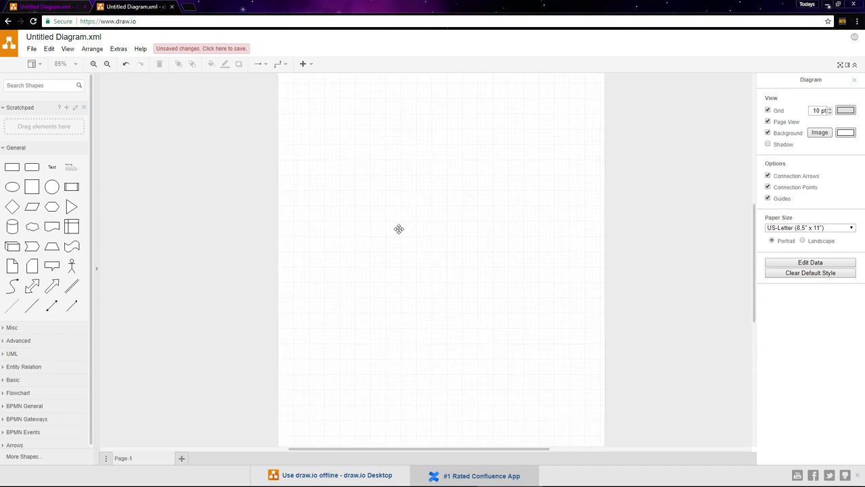
pyautogui.moveTo(398, 230); pyautogui.dragTo(399, 278)
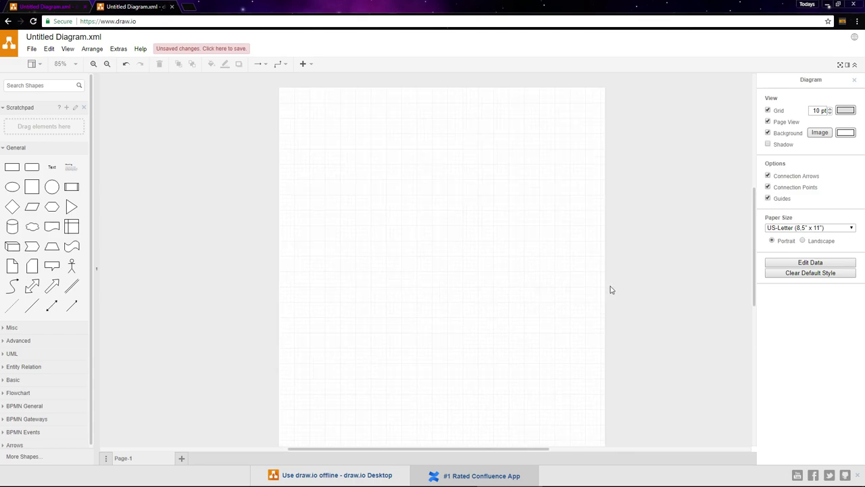
pyautogui.scroll(2, 505, 274)
pyautogui.scroll(-4, 506, 275)
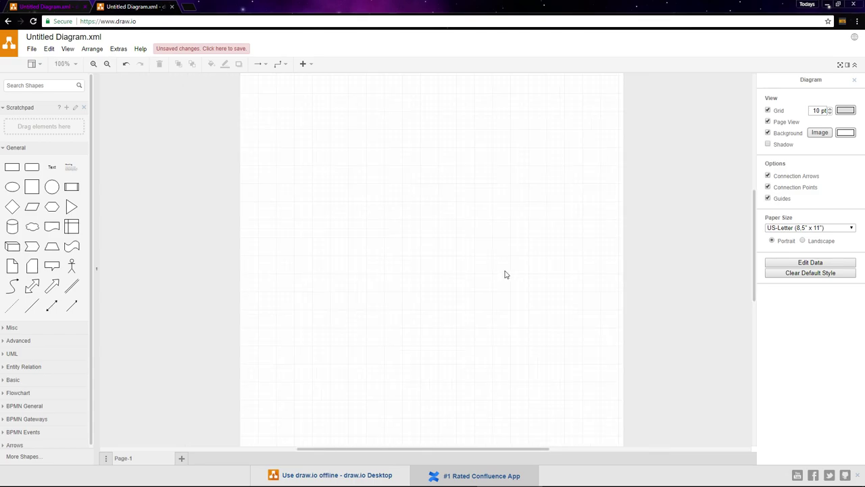
pyautogui.scroll(-1, 505, 275)
pyautogui.scroll(4, 506, 274)
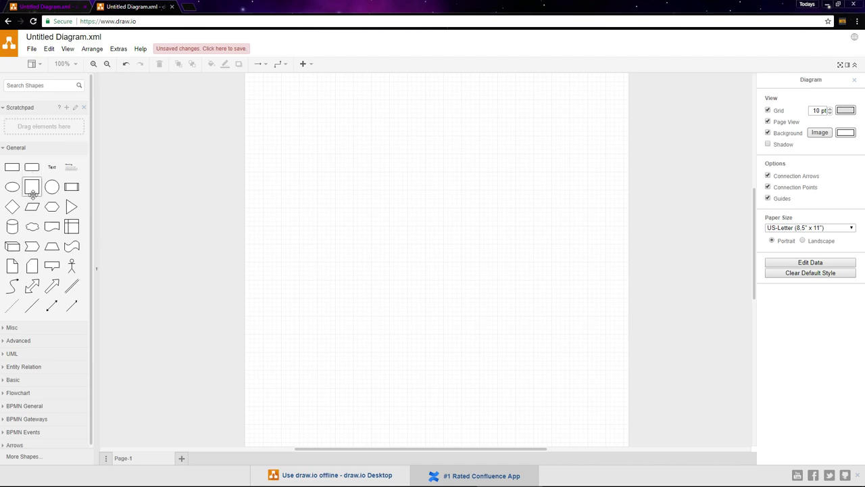
pyautogui.moveTo(24, 292)
pyautogui.click(23, 328)
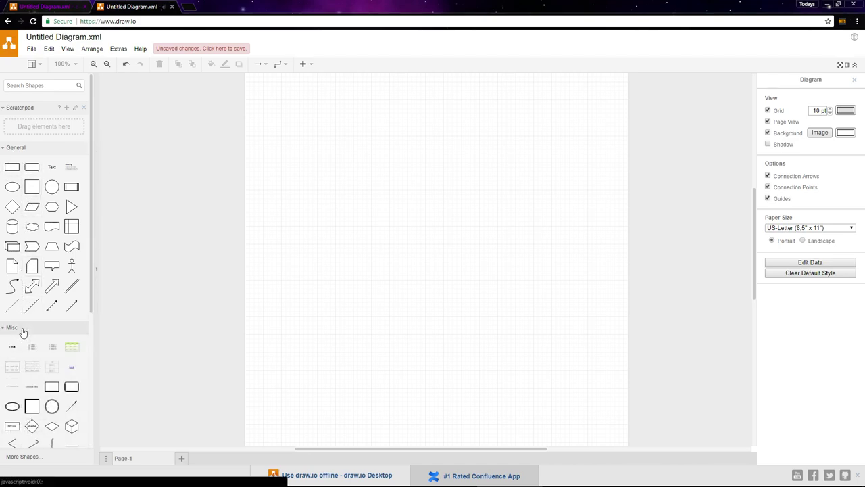
pyautogui.scroll(-3, 22, 329)
pyautogui.click(23, 334)
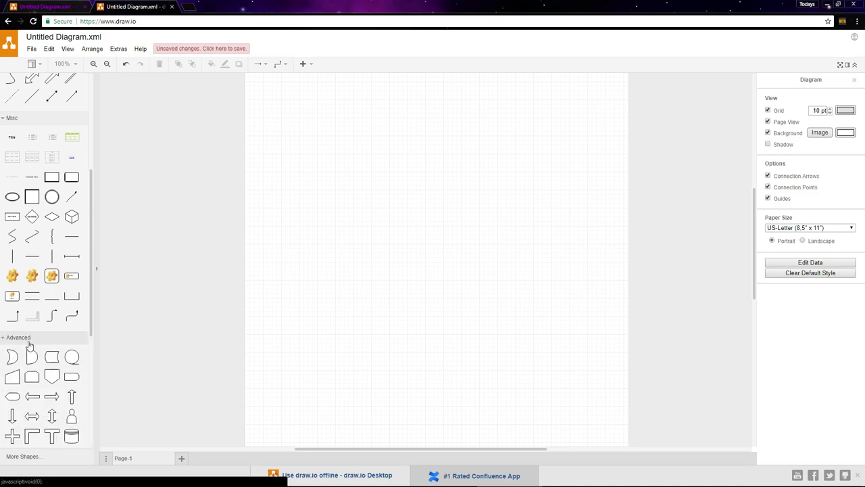
pyautogui.scroll(-2, 28, 341)
pyautogui.scroll(-3, 31, 340)
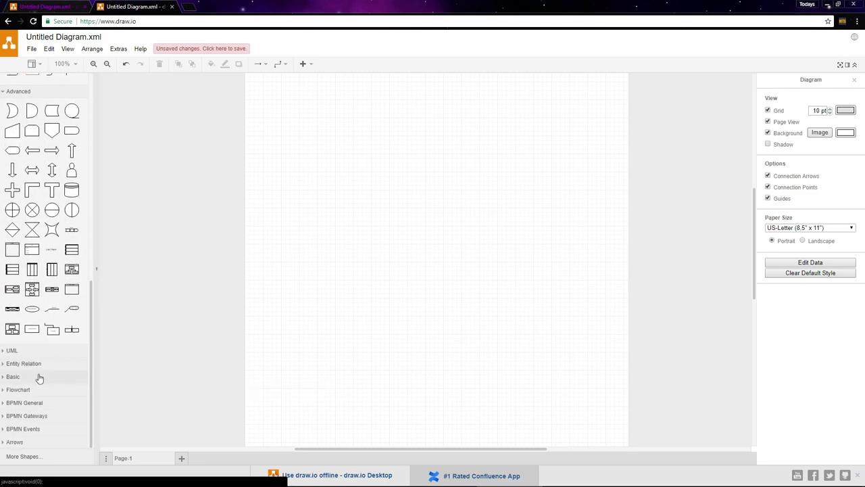
pyautogui.click(39, 378)
pyautogui.scroll(-6, 37, 368)
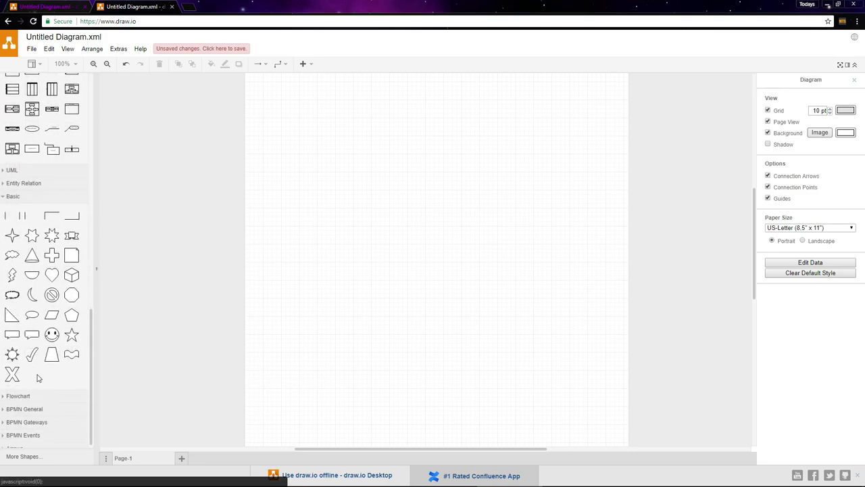
pyautogui.click(15, 242)
pyautogui.scroll(6, 17, 250)
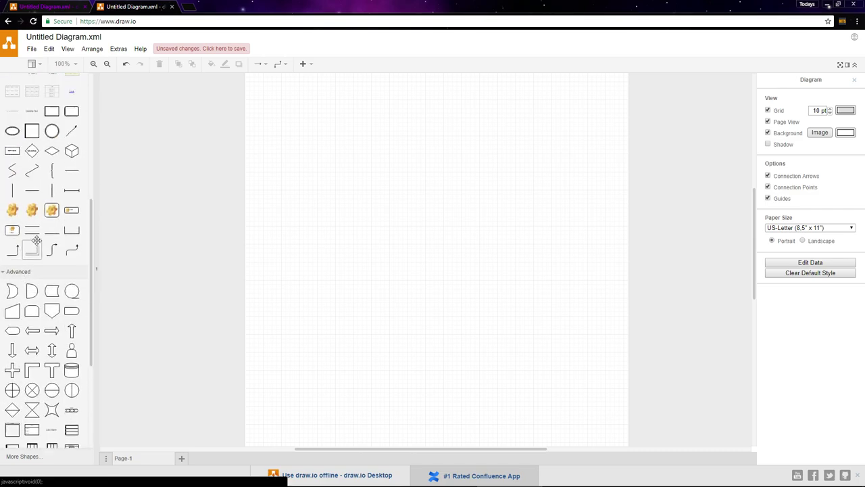
pyautogui.click(26, 273)
pyautogui.scroll(5, 27, 264)
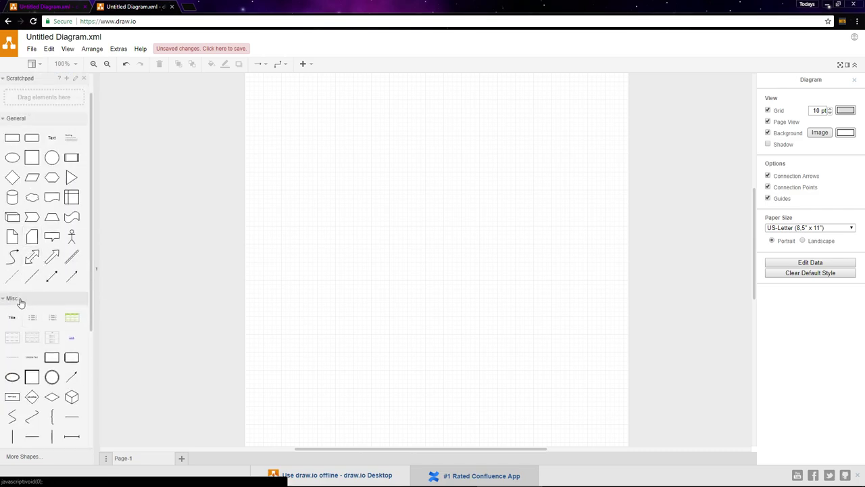
pyautogui.scroll(1, 71, 282)
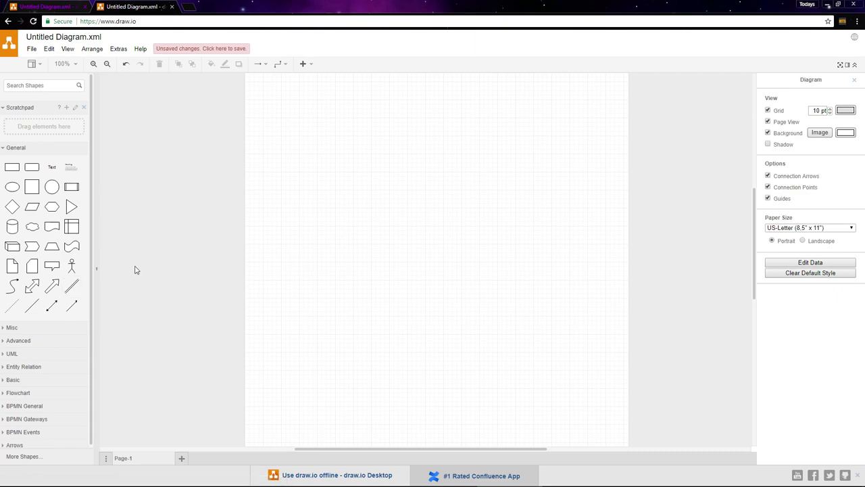
# Add a rectangle, an ellipse and two circles from the General palette near the top-left.
pyautogui.scroll(2, 180, 256)
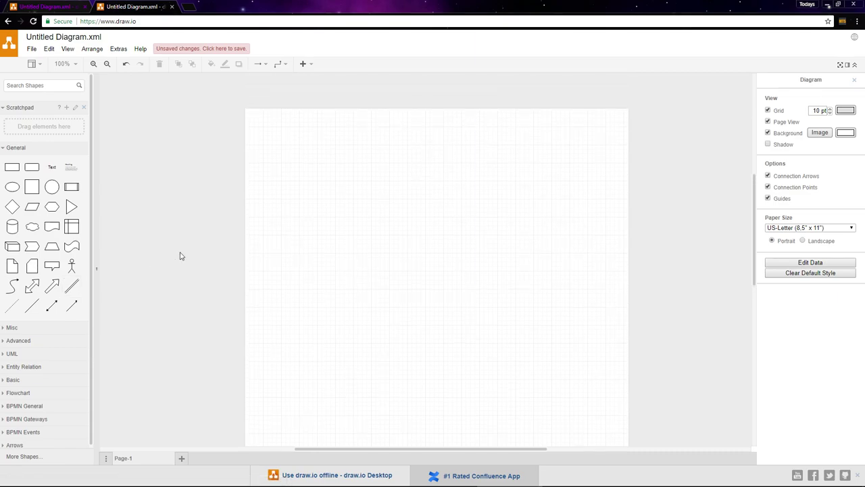
pyautogui.moveTo(12, 167); pyautogui.dragTo(265, 137)
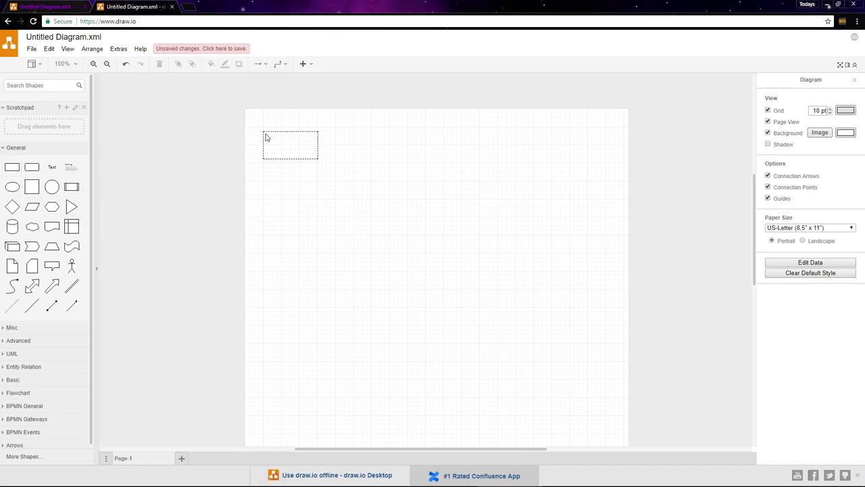
pyautogui.click(174, 184)
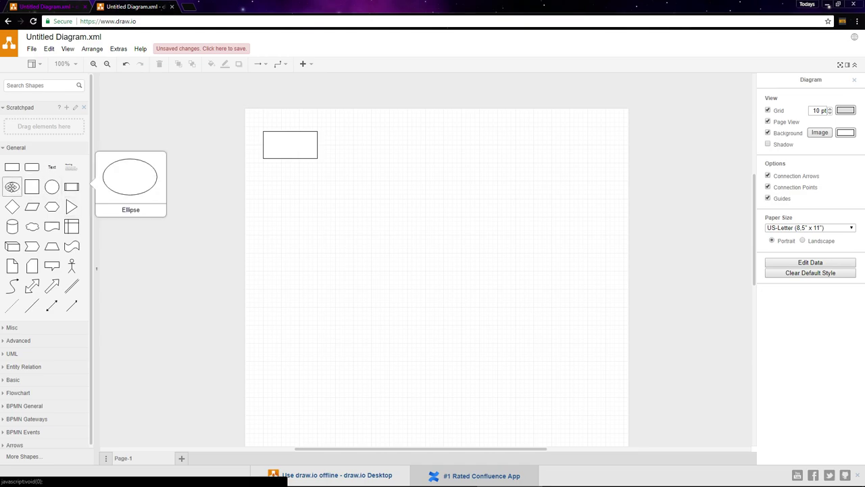
pyautogui.click(12, 186)
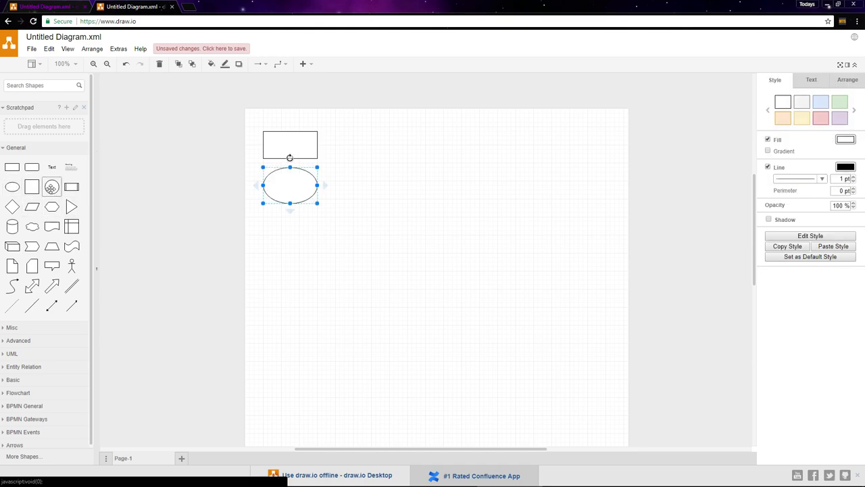
pyautogui.click(52, 187)
pyautogui.click(52, 187)
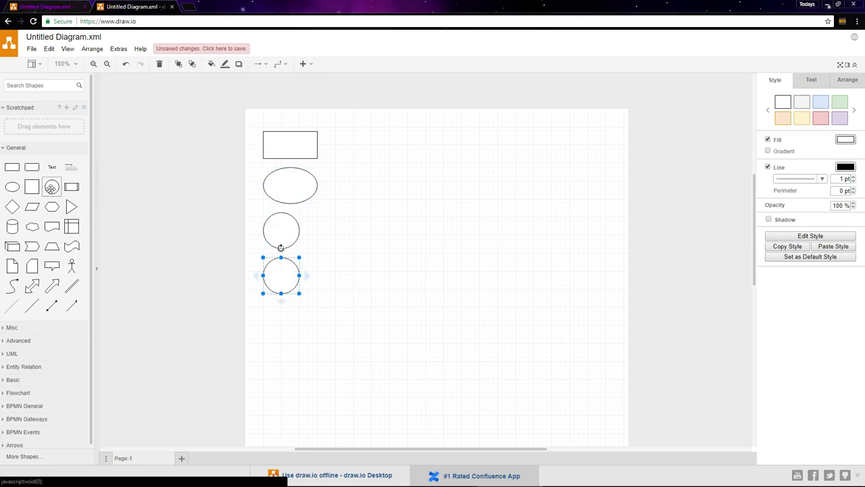
pyautogui.click(182, 215)
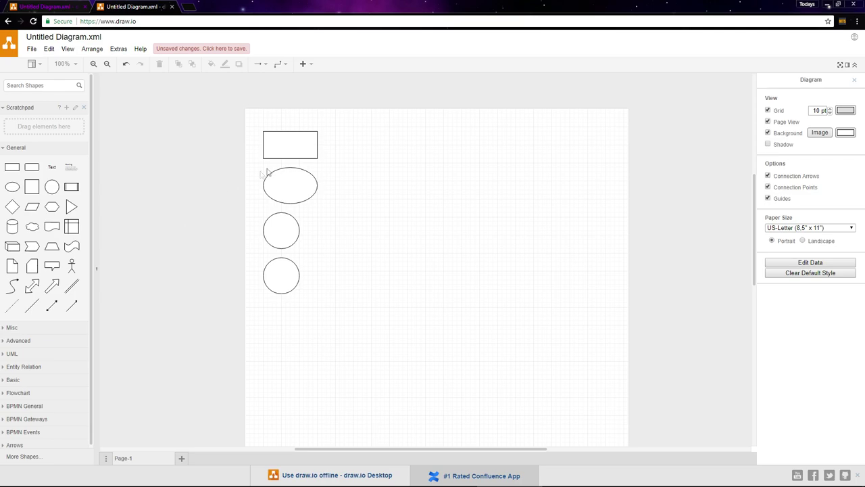
pyautogui.moveTo(292, 150); pyautogui.dragTo(458, 167)
# Center the ellipse under the rectangle and set both circles side by side below it.
pyautogui.moveTo(289, 175); pyautogui.dragTo(458, 204)
pyautogui.moveTo(442, 160); pyautogui.dragTo(415, 161)
pyautogui.moveTo(442, 207); pyautogui.dragTo(422, 218)
pyautogui.moveTo(283, 231); pyautogui.dragTo(395, 278)
pyautogui.moveTo(287, 276); pyautogui.dragTo(481, 276)
pyautogui.moveTo(393, 275); pyautogui.dragTo(382, 273)
pyautogui.click(423, 340)
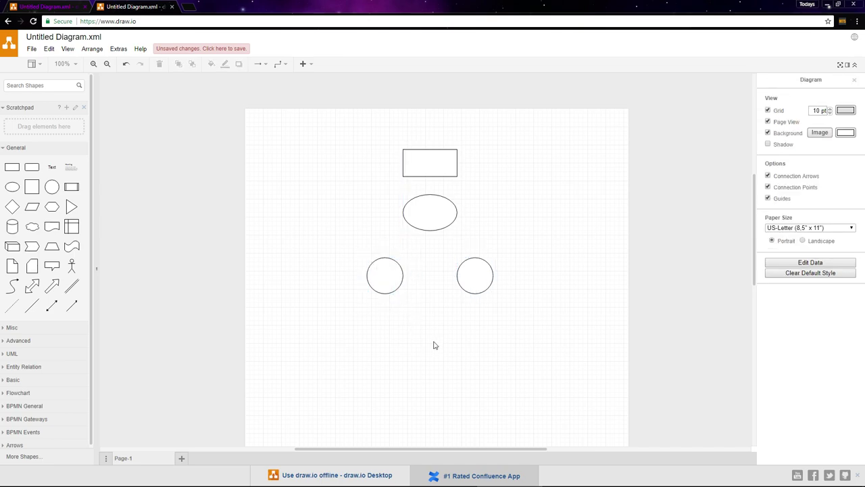
# Nudge the left circle with alignment guides turned off, then turn guides back on.
pyautogui.click(768, 199)
pyautogui.moveTo(392, 278)
pyautogui.mouseDown()
pyautogui.moveTo(440, 282)
pyautogui.moveTo(390, 279)
pyautogui.moveTo(386, 267)
pyautogui.mouseUp()
pyautogui.click(693, 208)
pyautogui.click(768, 198)
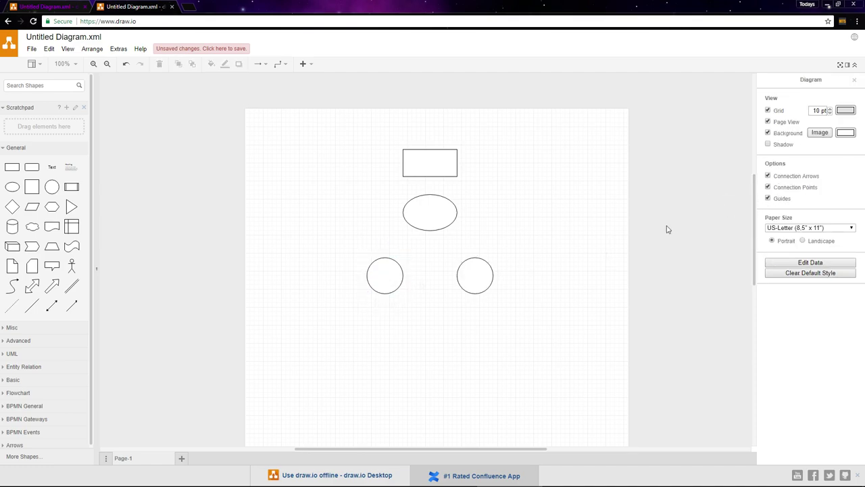
# Enlarge the top rectangle to 300 x 110 above the ellipse, undoing an accidental rotation.
pyautogui.click(436, 170)
pyautogui.moveTo(457, 176); pyautogui.dragTo(539, 199)
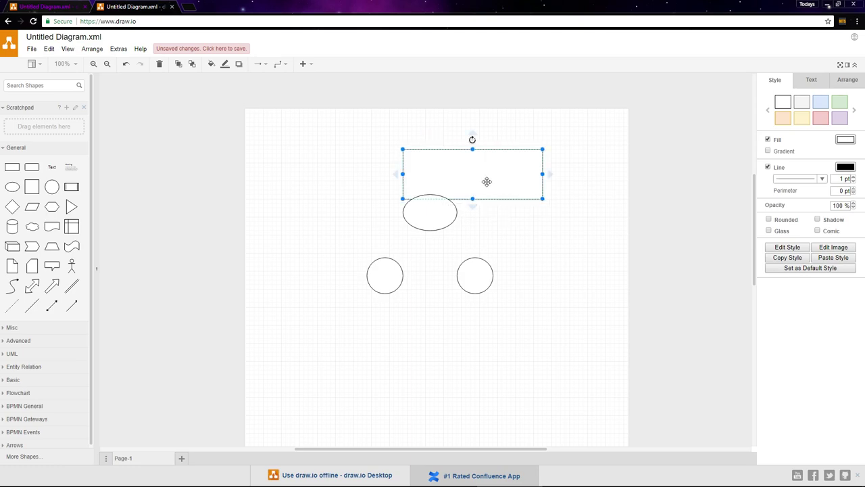
pyautogui.moveTo(487, 182); pyautogui.dragTo(443, 168)
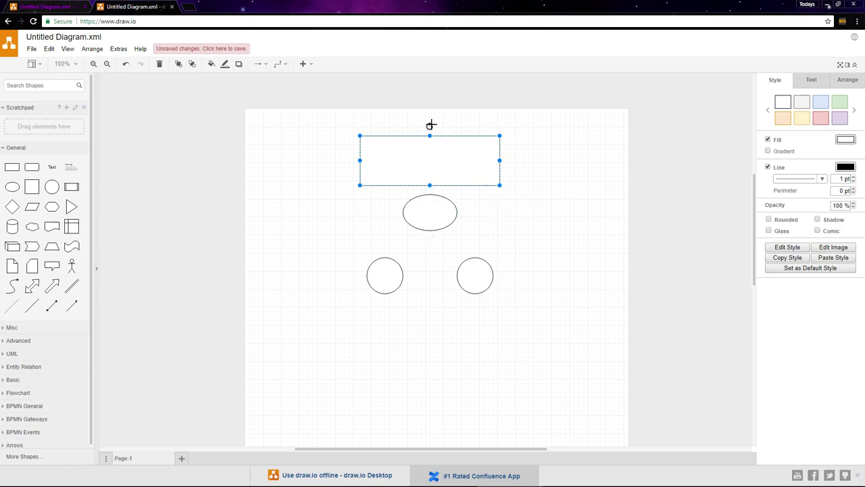
pyautogui.moveTo(430, 126); pyautogui.dragTo(434, 222)
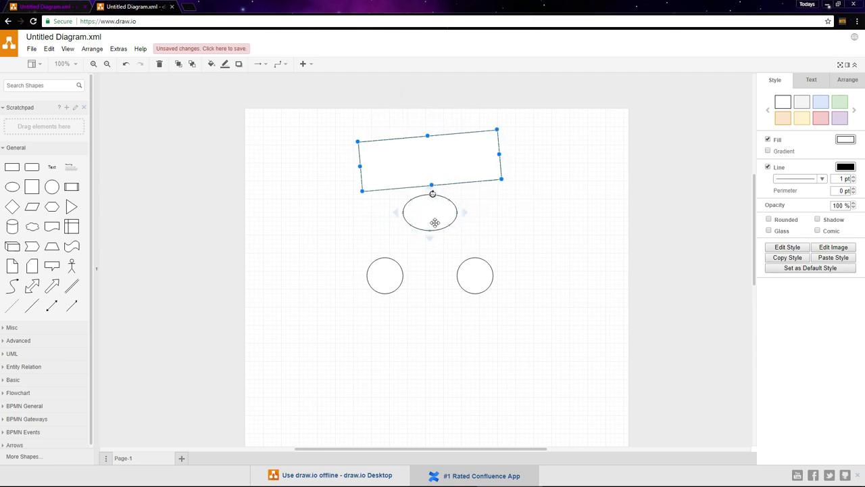
pyautogui.hotkey('ctrl', 'z')
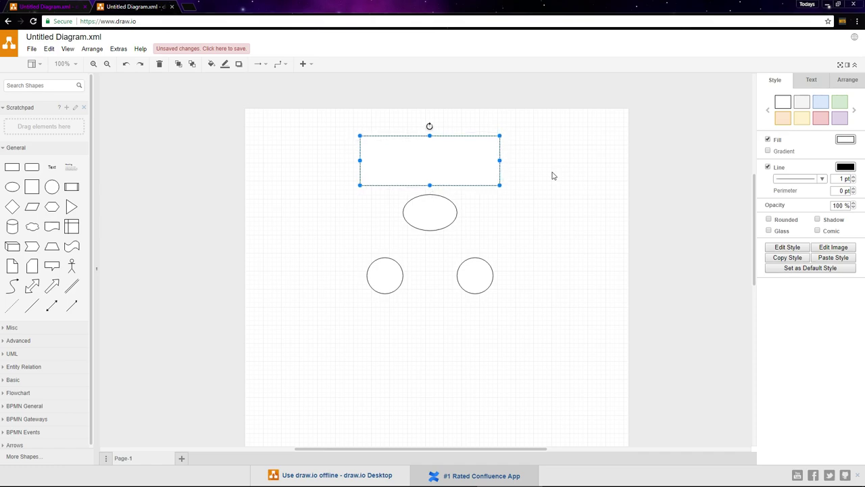
# Draw elbow arrow connectors from the oval to the left and right circles.
pyautogui.click(549, 232)
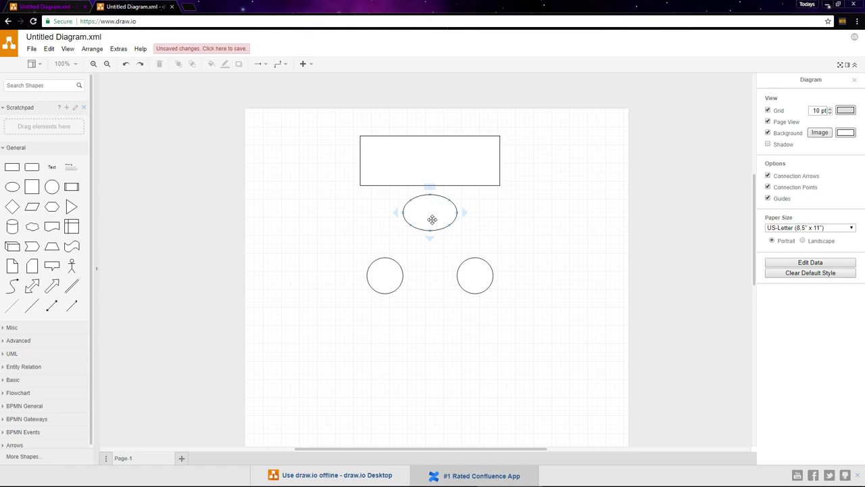
pyautogui.moveTo(410, 225); pyautogui.dragTo(385, 257)
pyautogui.click(461, 330)
pyautogui.moveTo(450, 226); pyautogui.dragTo(474, 254)
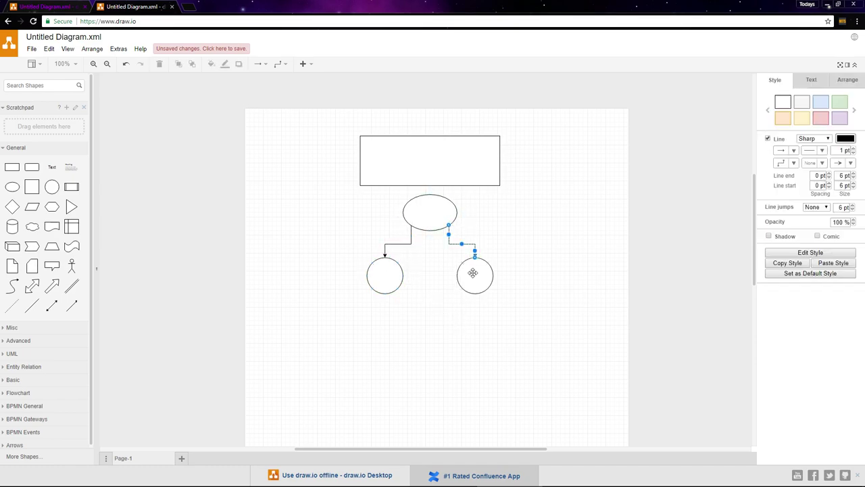
pyautogui.click(468, 348)
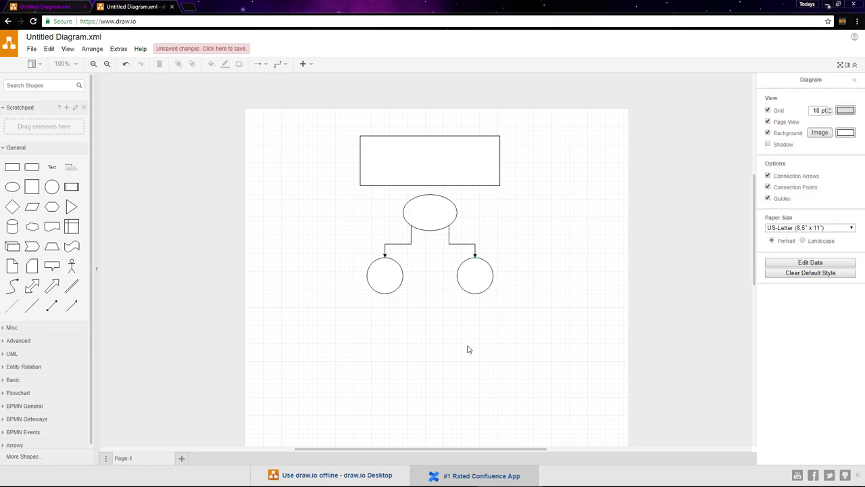
# Add a new circle connected by an arrow below the left circle.
pyautogui.moveTo(388, 285)
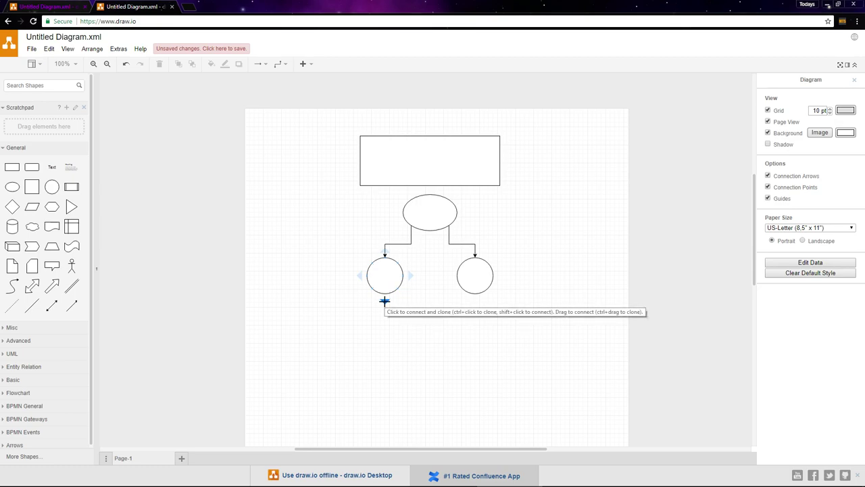
pyautogui.click(384, 302)
pyautogui.click(475, 340)
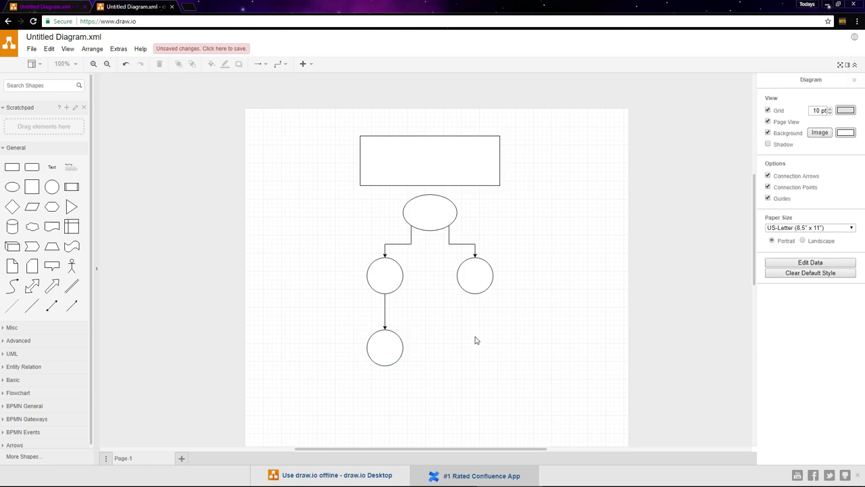
# Add an unlinked copy of the right circle below it and drop a text label nearby.
pyautogui.moveTo(475, 276)
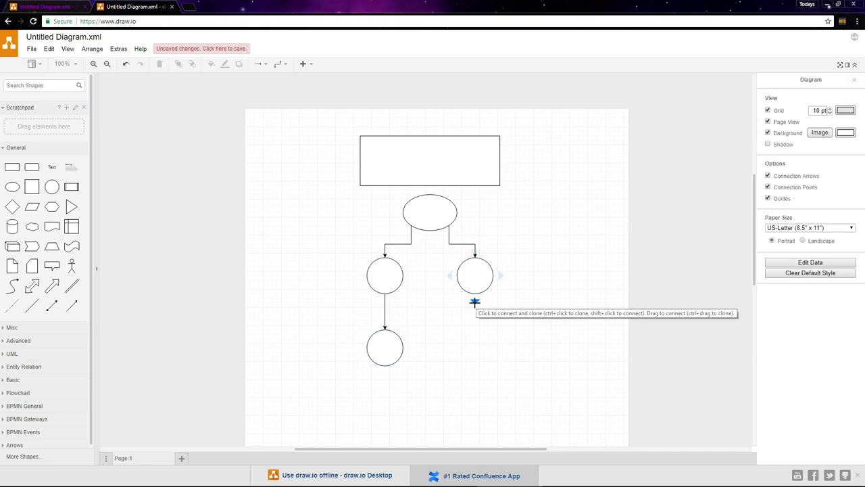
pyautogui.keyDown('ctrl'); pyautogui.click(475, 303); pyautogui.keyUp('ctrl')
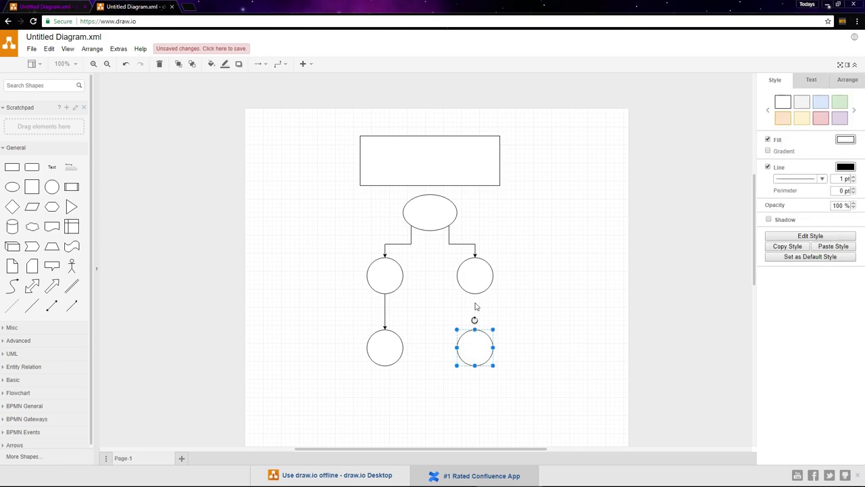
pyautogui.click(549, 322)
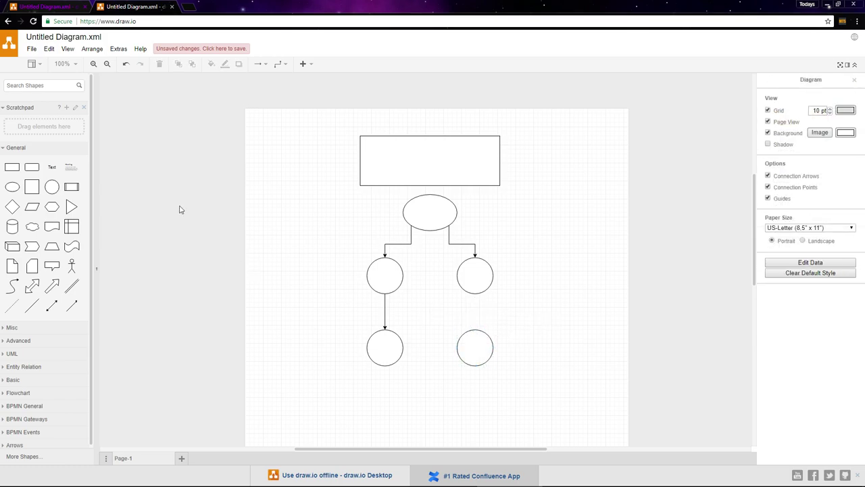
pyautogui.moveTo(53, 165); pyautogui.dragTo(465, 334)
# Fit the text label inside the bottom-right circle, label the rectangle 'Title' and nudge it up.
pyautogui.doubleClick(466, 334)
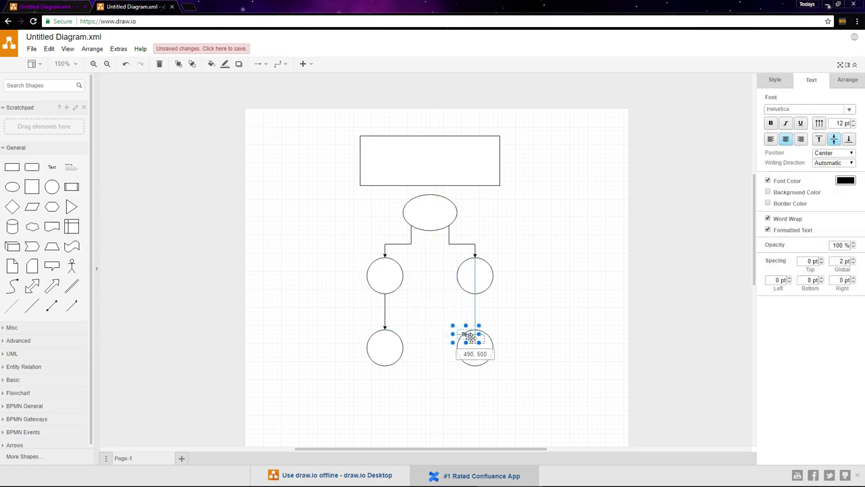
pyautogui.moveTo(470, 336); pyautogui.dragTo(471, 338)
pyautogui.click(539, 327)
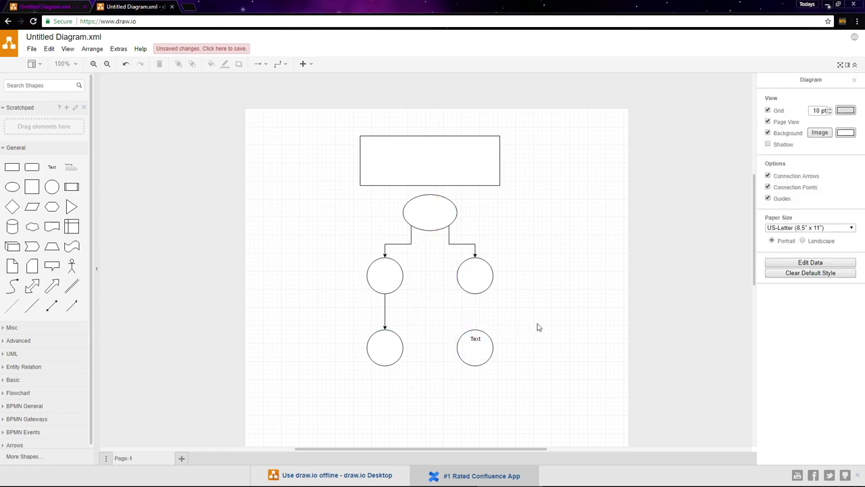
pyautogui.click(437, 154)
pyautogui.doubleClick(437, 154)
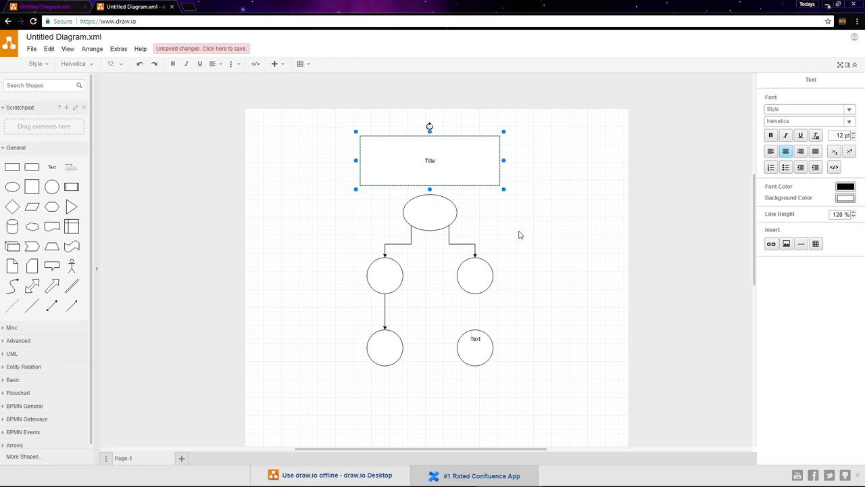
pyautogui.click(520, 235)
pyautogui.moveTo(450, 170)
pyautogui.mouseDown()
pyautogui.moveTo(383, 170)
pyautogui.moveTo(450, 171)
pyautogui.mouseUp()
pyautogui.click(513, 293)
# Label the oval 'Example 1' and the circles 'Result 1' and 'Result 2'.
pyautogui.doubleClick(434, 216)
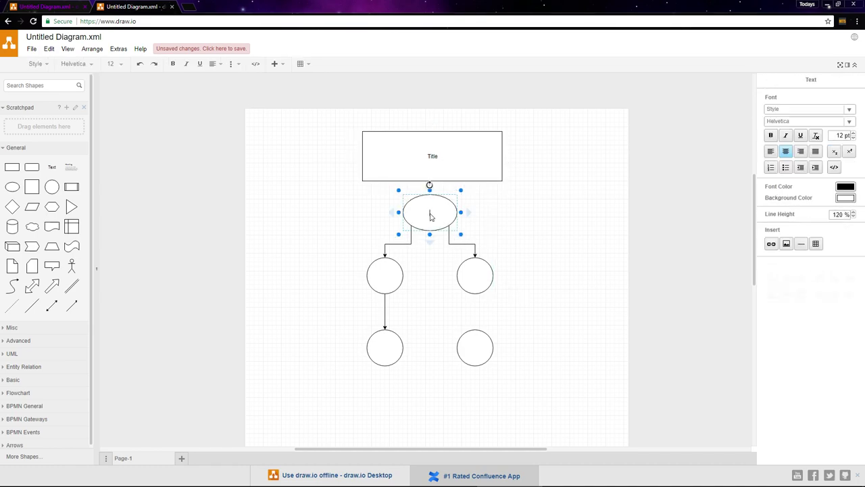
pyautogui.write('Example 1')
pyautogui.click(569, 250)
pyautogui.doubleClick(384, 276)
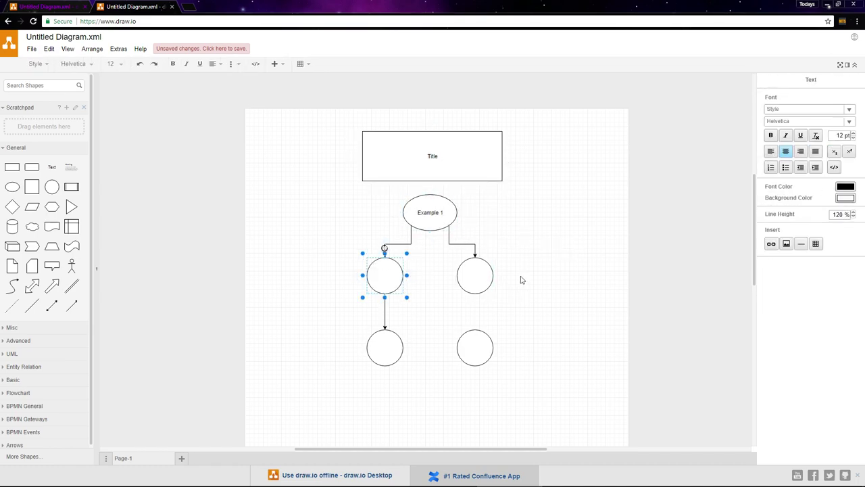
pyautogui.write('Result 1')
pyautogui.click(475, 275)
pyautogui.doubleClick(474, 275)
pyautogui.write('Result 2')
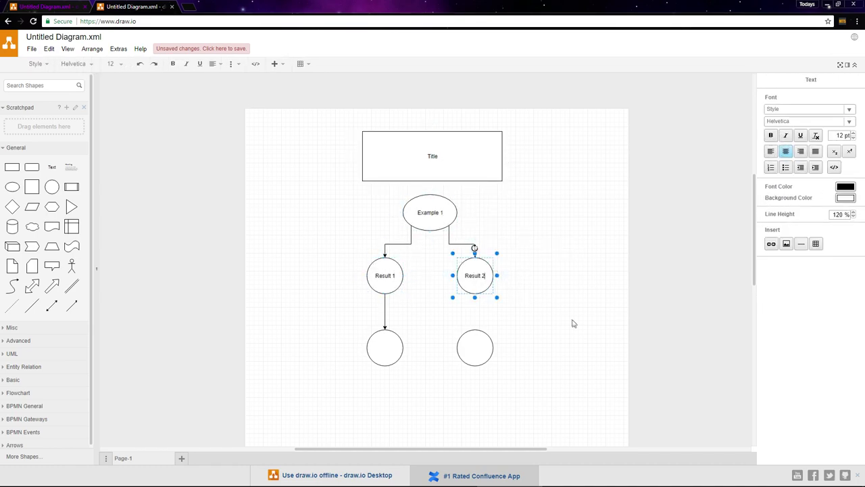
pyautogui.click(546, 289)
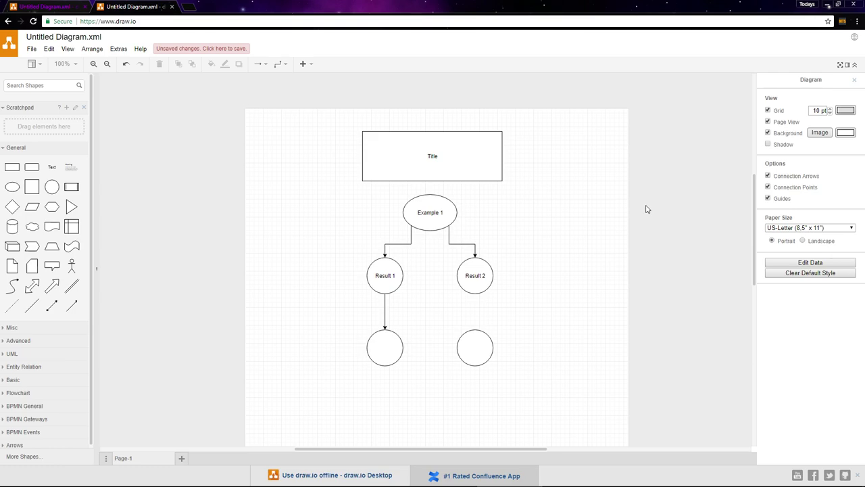
pyautogui.click(769, 110)
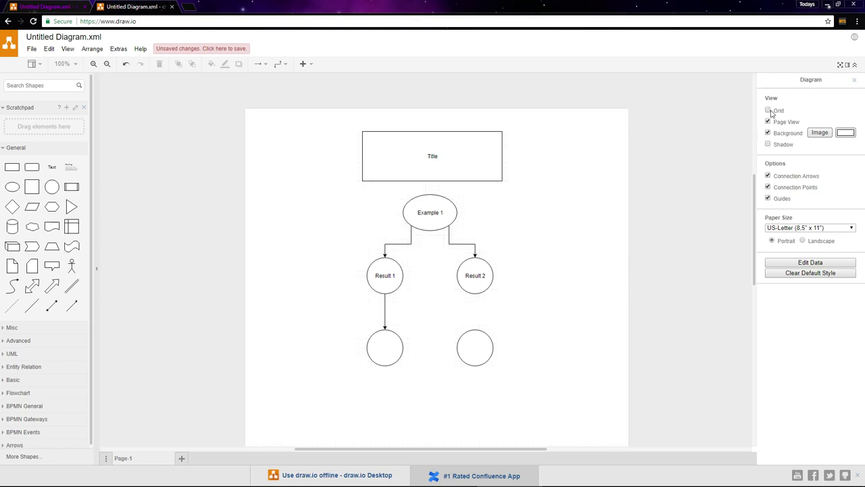
pyautogui.click(768, 110)
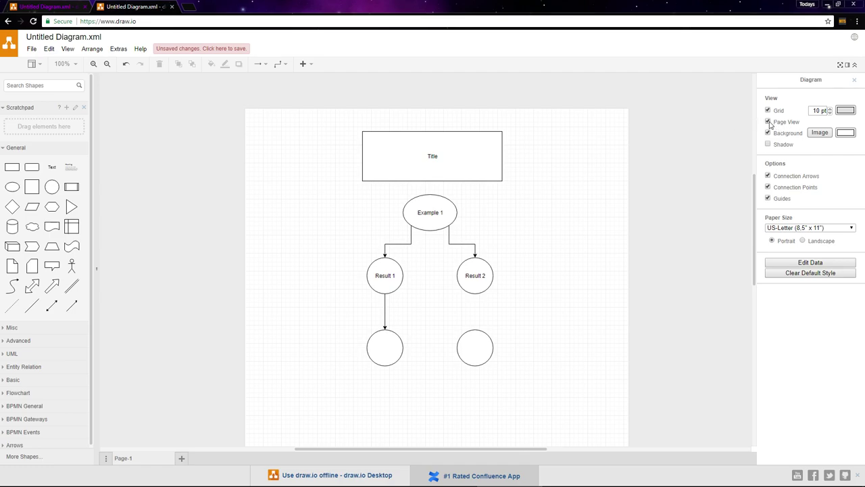
pyautogui.click(768, 122)
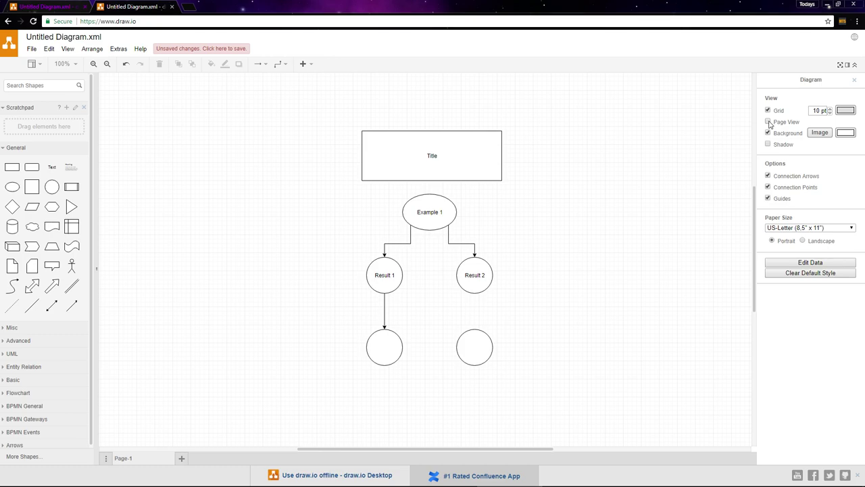
pyautogui.click(768, 121)
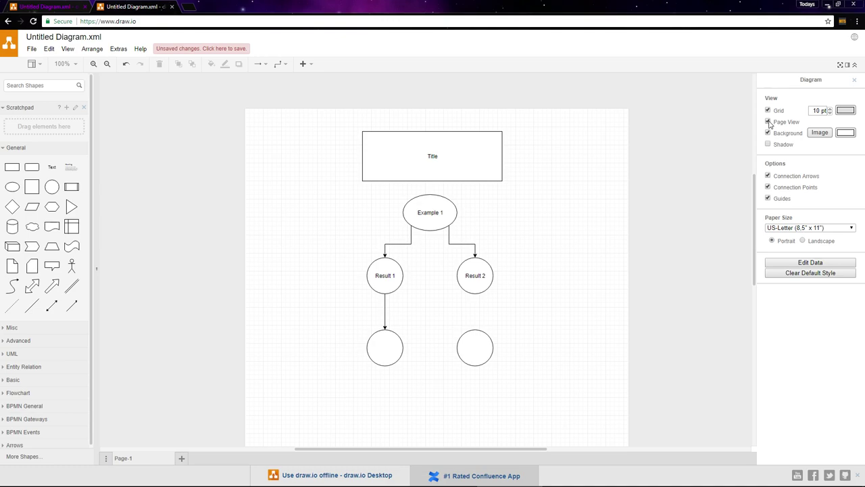
pyautogui.moveTo(474, 347)
pyautogui.mouseDown()
pyautogui.moveTo(692, 297)
pyautogui.moveTo(586, 169)
pyautogui.moveTo(546, 82)
pyautogui.moveTo(471, 340)
pyautogui.mouseUp()
# Set the page background colour to light pink E6D0DE.
pyautogui.click(587, 286)
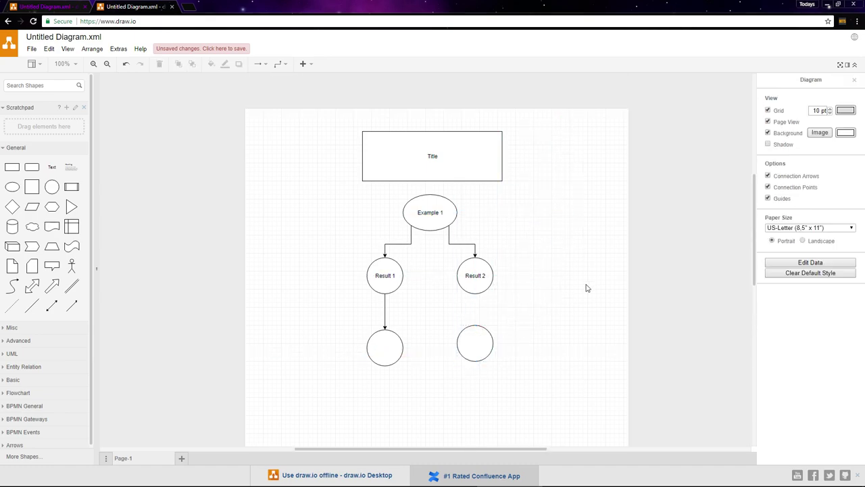
pyautogui.click(845, 134)
pyautogui.click(390, 192)
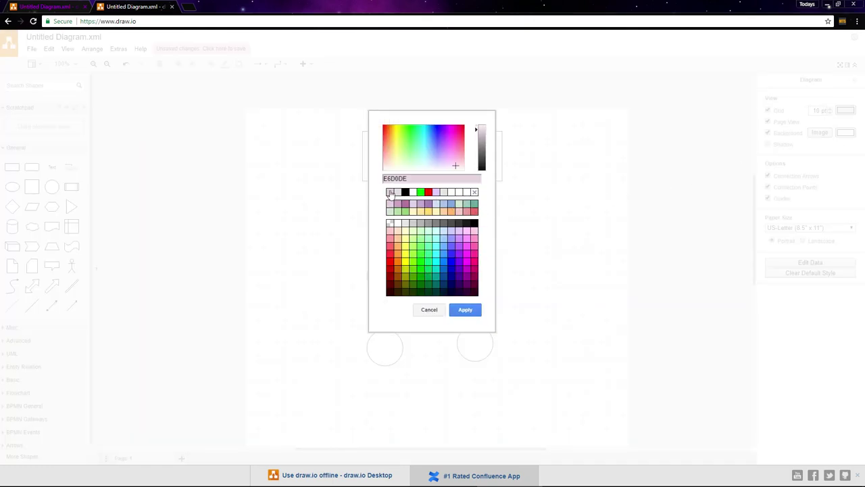
pyautogui.click(465, 309)
# Hide the page grid and turn on drop shadows for all shapes.
pyautogui.click(768, 111)
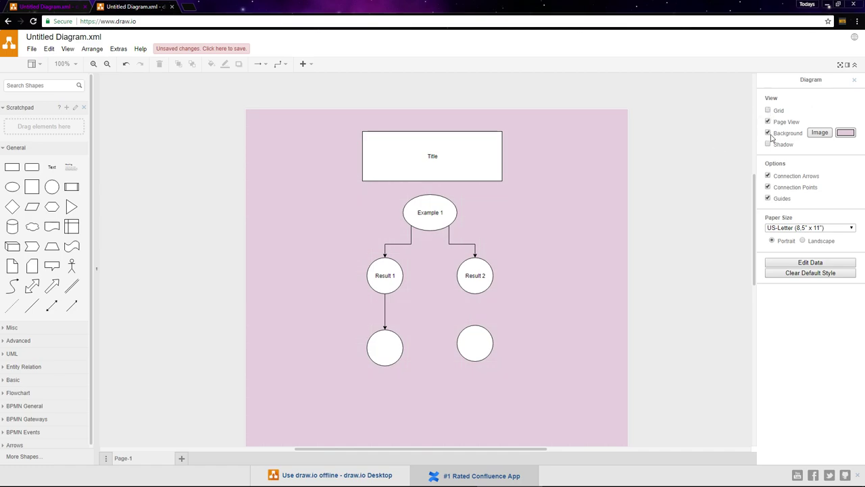
pyautogui.click(769, 145)
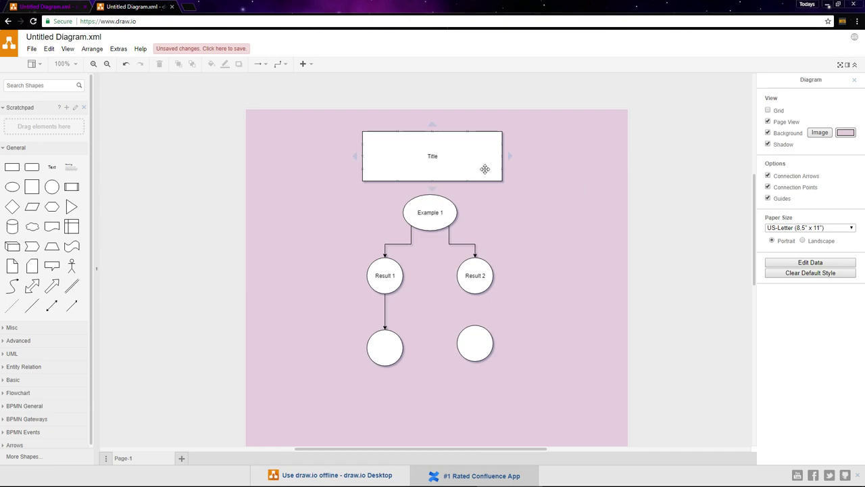
pyautogui.click(459, 160)
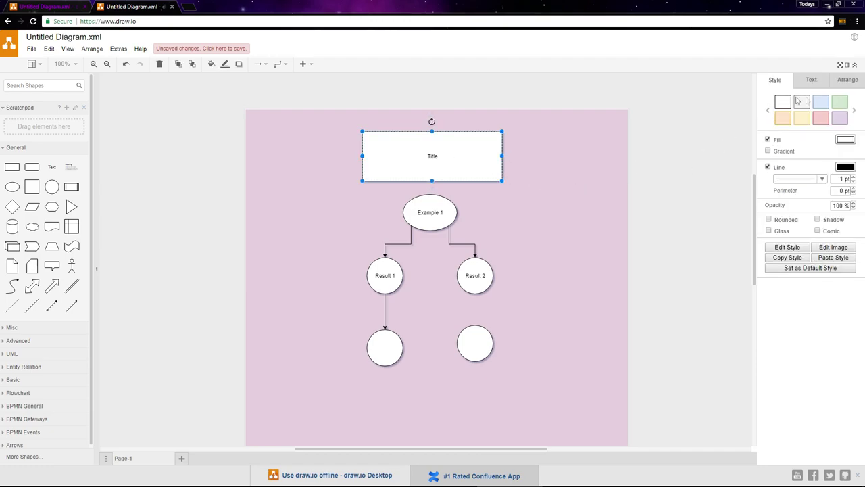
# Apply the light blue style to the Title box and restore its outline in black.
pyautogui.click(821, 107)
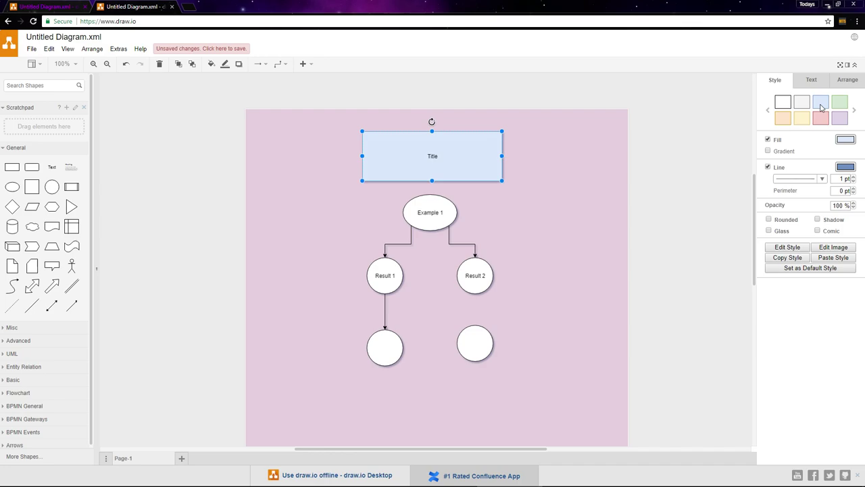
pyautogui.click(768, 168)
pyautogui.click(767, 168)
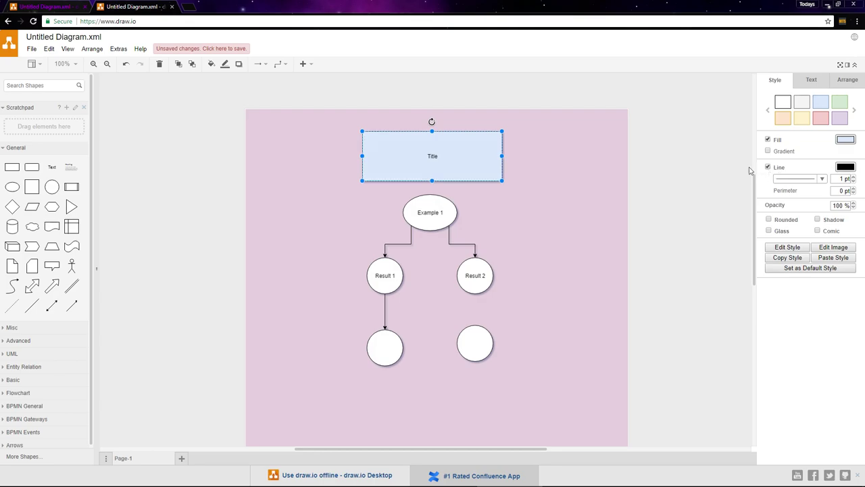
# Switch the Title box outline to a dashed pattern.
pyautogui.click(822, 180)
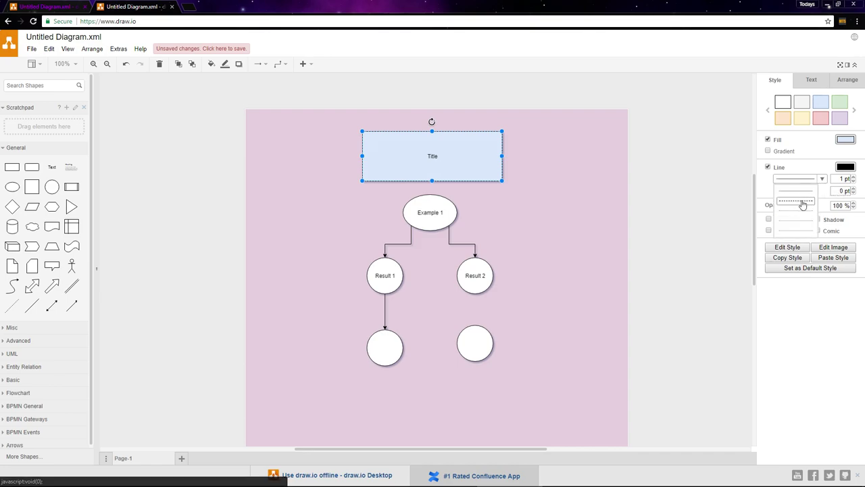
pyautogui.click(802, 201)
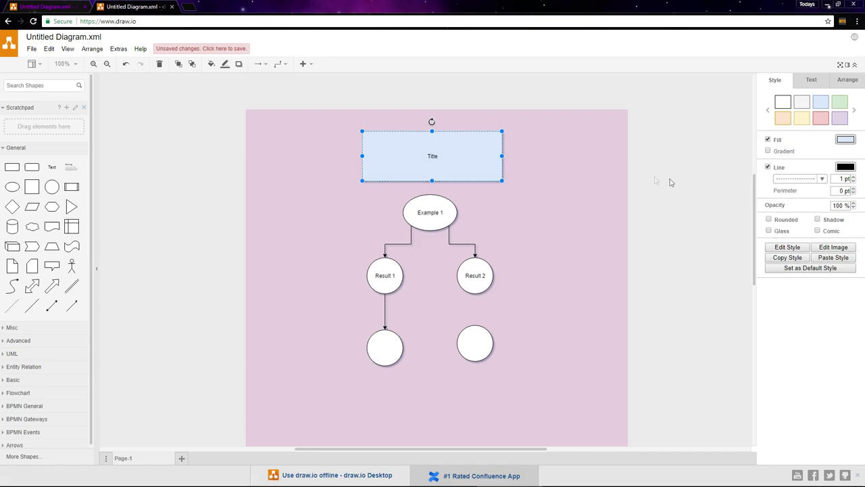
pyautogui.click(813, 81)
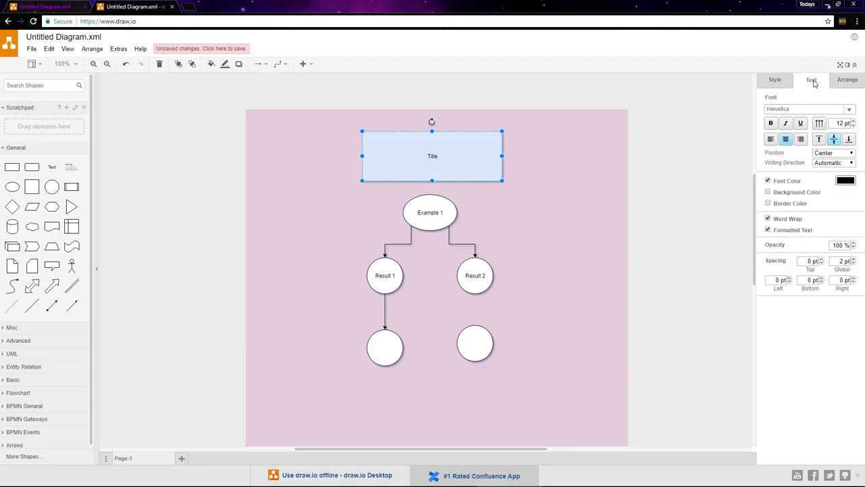
# Change the Title label's font to Comic Sans MS and its size to 50.
pyautogui.click(846, 110)
pyautogui.click(806, 178)
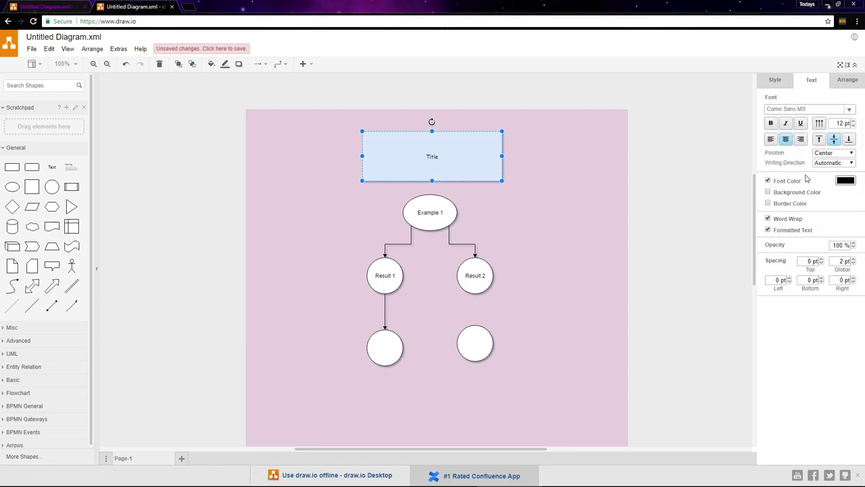
pyautogui.doubleClick(838, 123)
pyautogui.write('50')
pyautogui.press('Return')
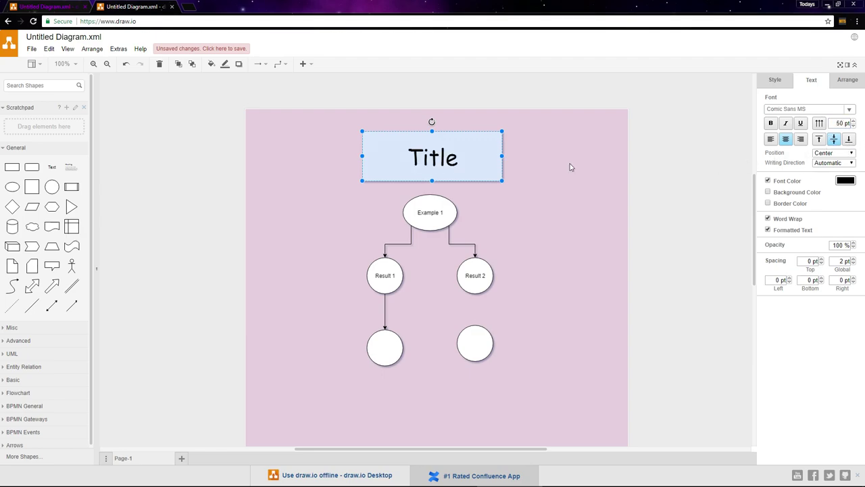
# Move the Example 1 oval left and give its connector to Result 2 rounded corners.
pyautogui.moveTo(413, 210); pyautogui.dragTo(311, 208)
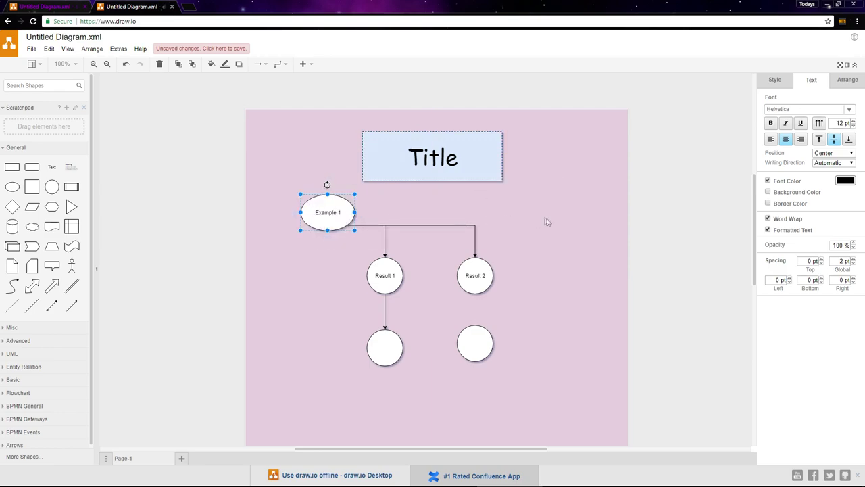
pyautogui.click(451, 225)
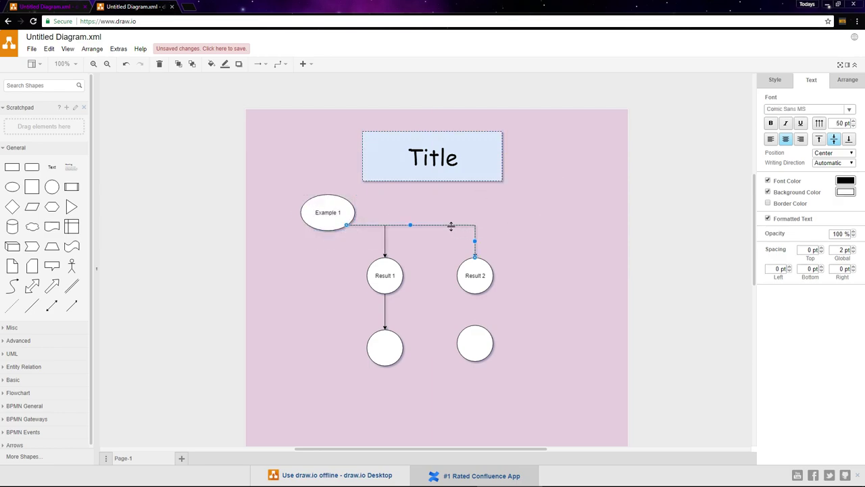
pyautogui.click(776, 81)
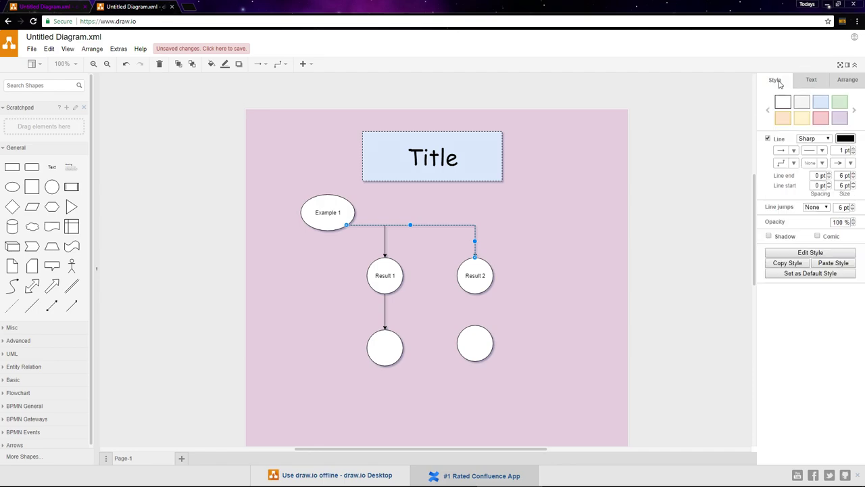
pyautogui.click(814, 138)
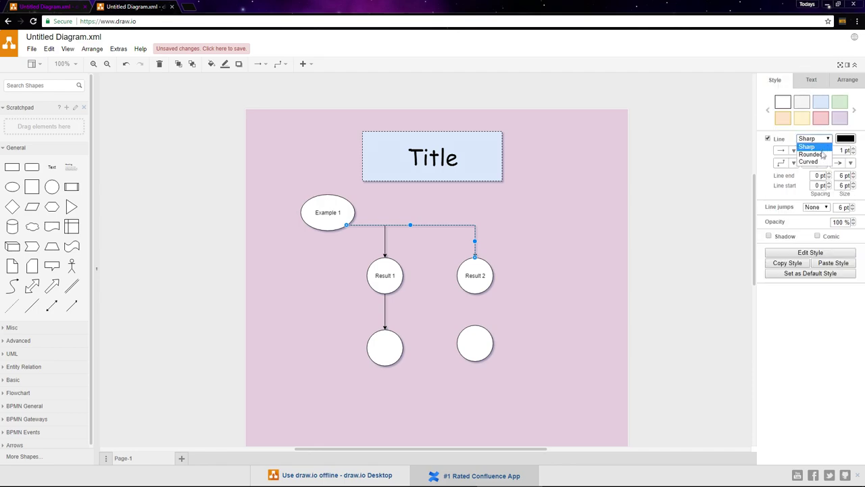
pyautogui.click(822, 155)
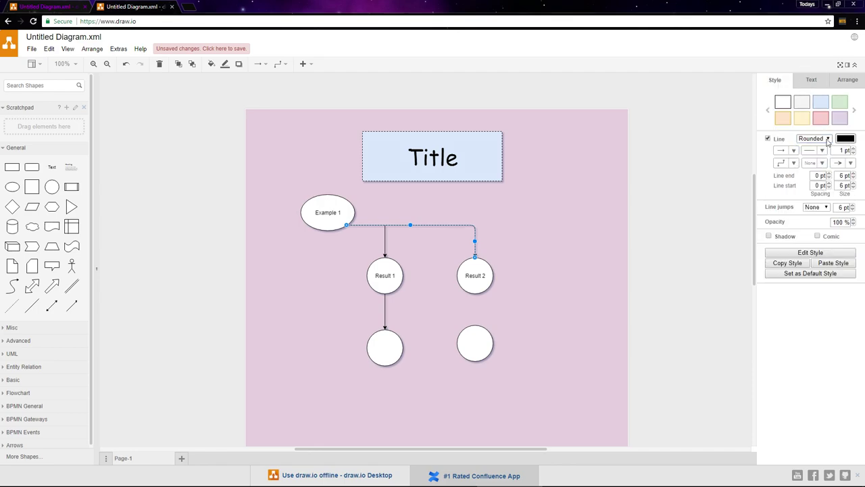
# Try the curved connector shape, then switch the connector back to rounded.
pyautogui.click(827, 140)
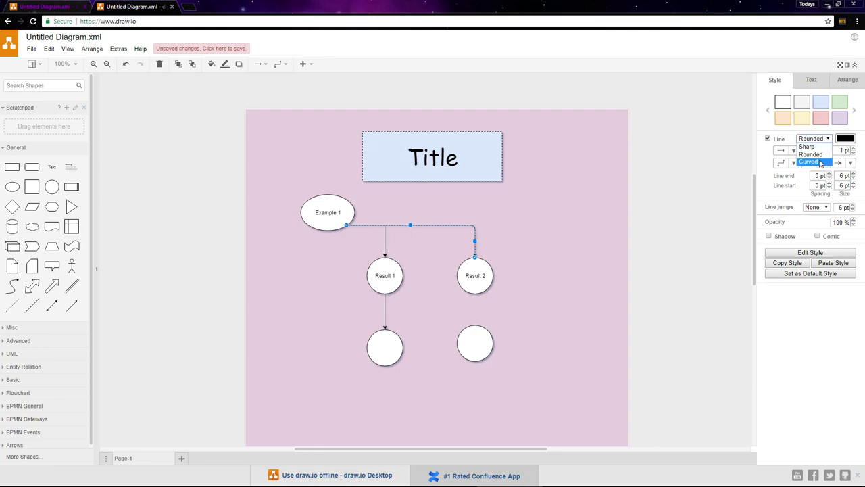
pyautogui.click(820, 164)
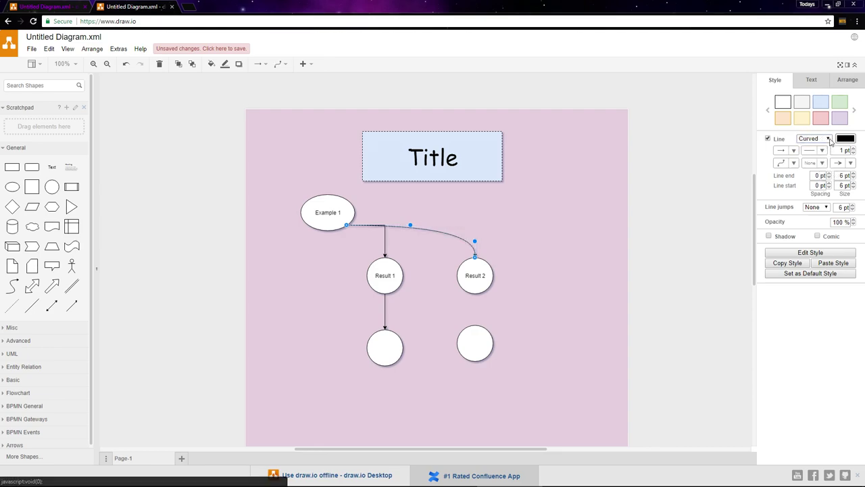
pyautogui.click(826, 139)
pyautogui.click(812, 154)
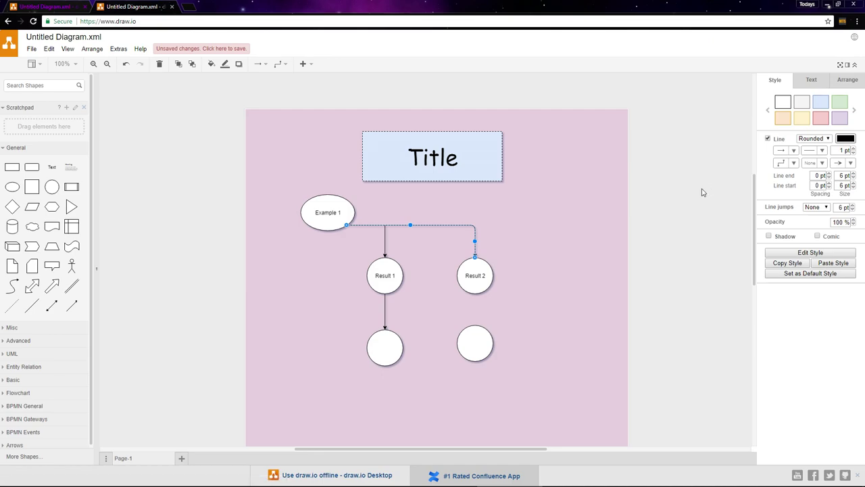
# Make the connector from Result 1 to the lower circle dashed.
pyautogui.click(386, 312)
pyautogui.click(814, 150)
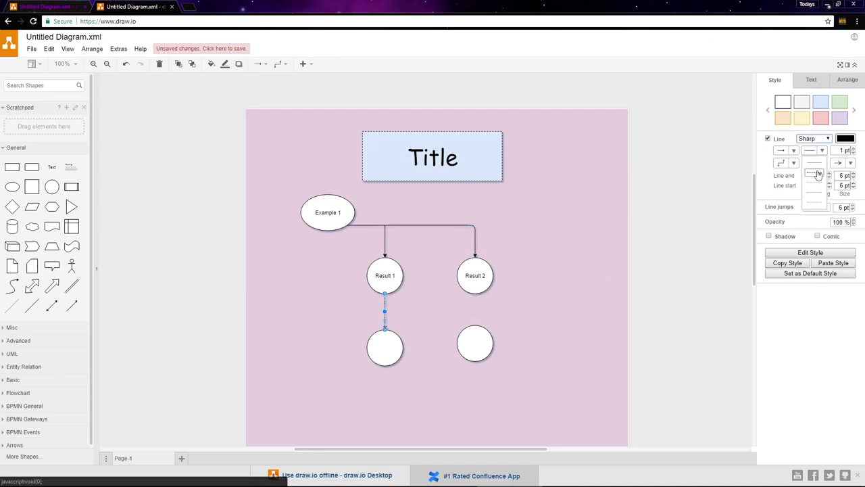
pyautogui.click(816, 174)
pyautogui.click(520, 290)
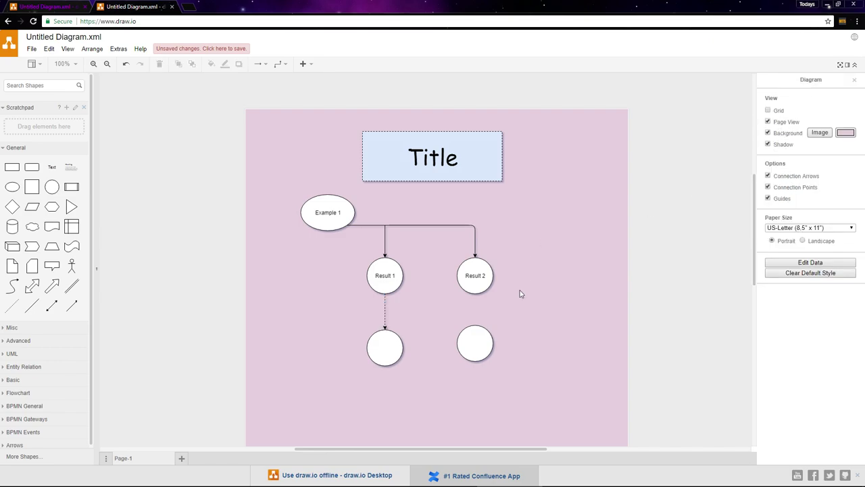
pyautogui.click(385, 315)
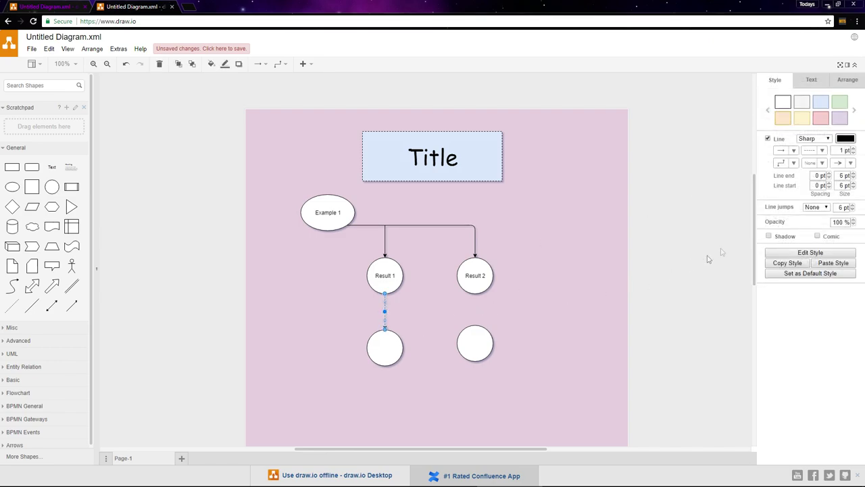
# Give that connector new end and start markers, ending in a small open circle.
pyautogui.click(851, 164)
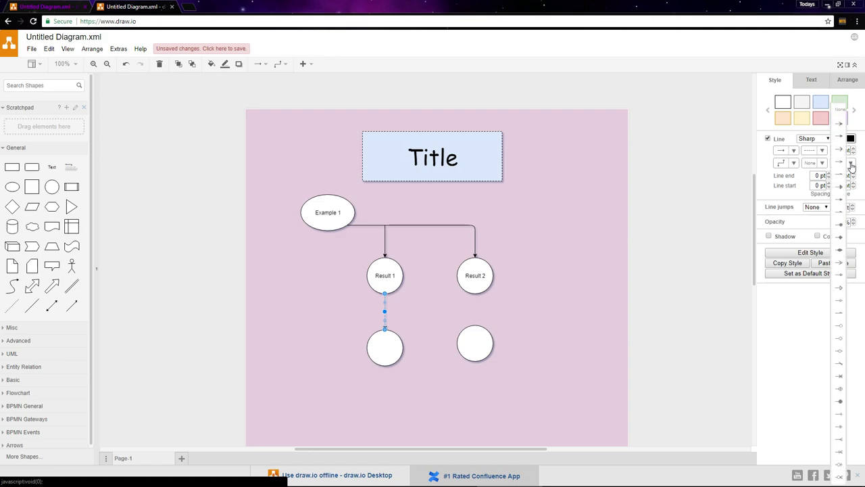
pyautogui.click(838, 340)
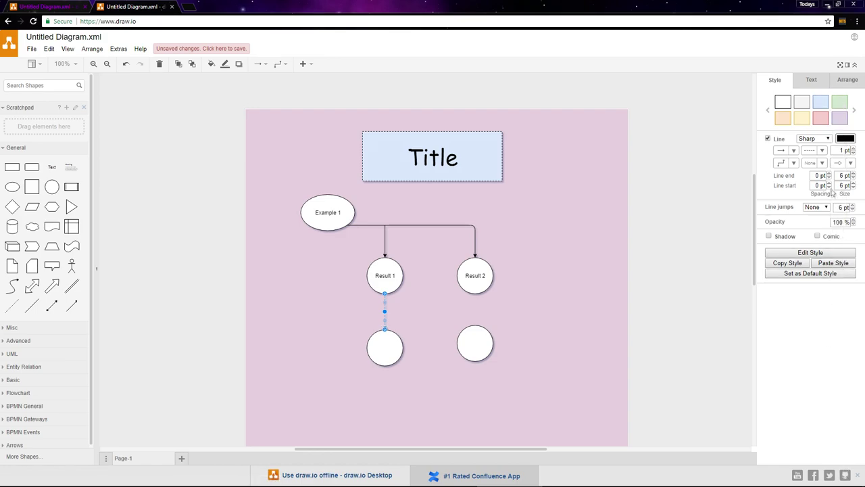
pyautogui.click(822, 164)
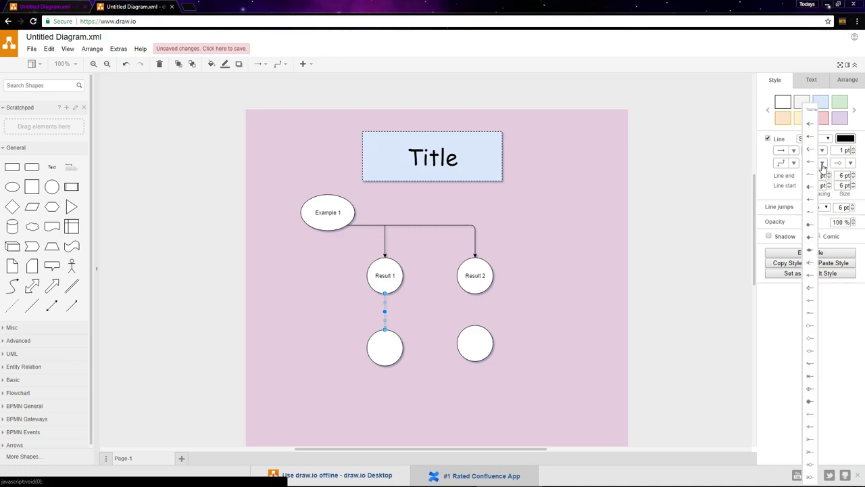
pyautogui.click(811, 329)
pyautogui.click(533, 316)
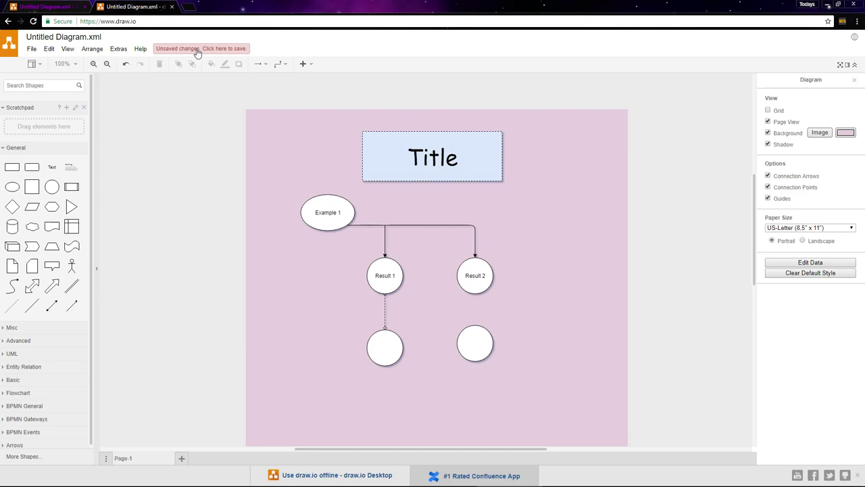
pyautogui.click(32, 51)
pyautogui.moveTo(94, 178)
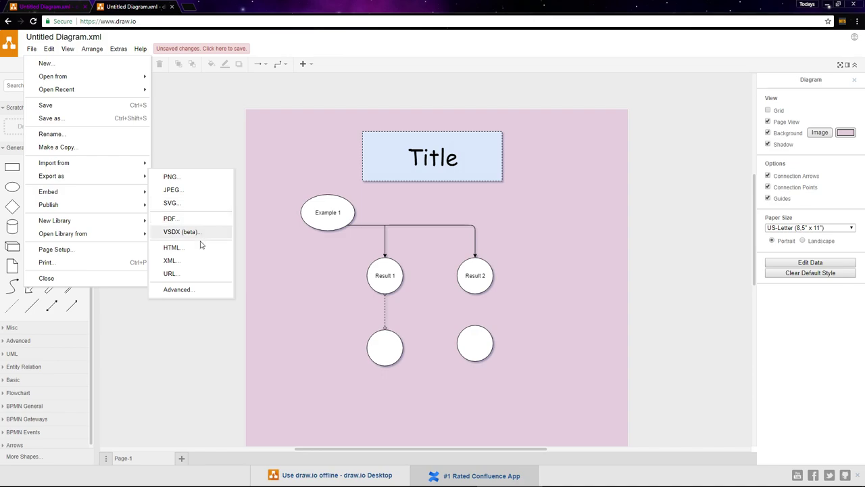
pyautogui.click(213, 308)
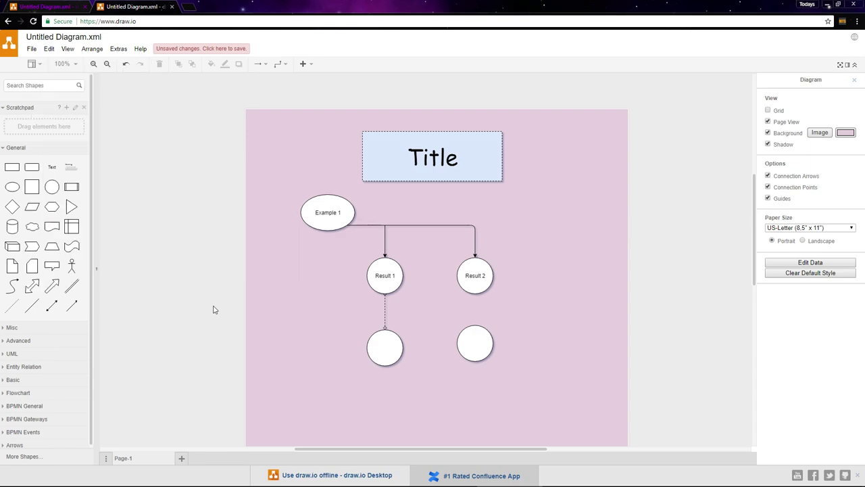